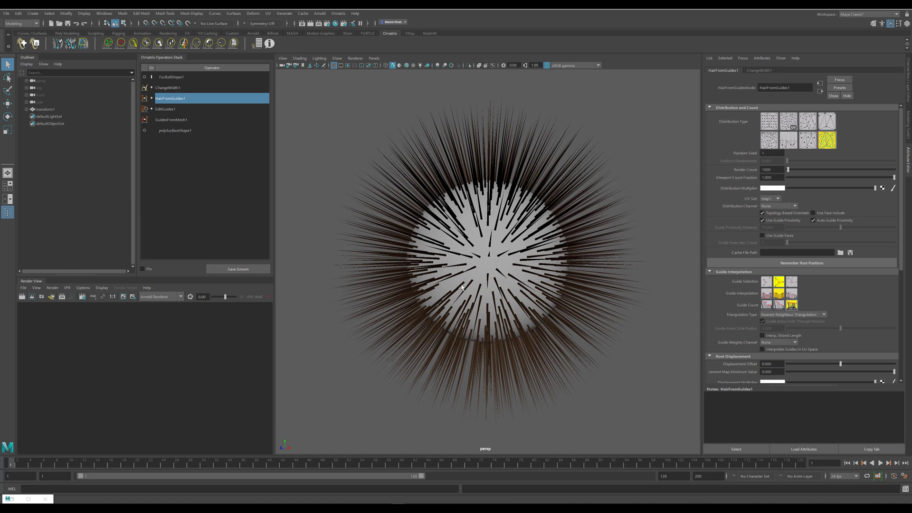
# Add a Generate Strand Data operator to the fur ball's stack and name its new channel Pref
pyautogui.click(175, 77)
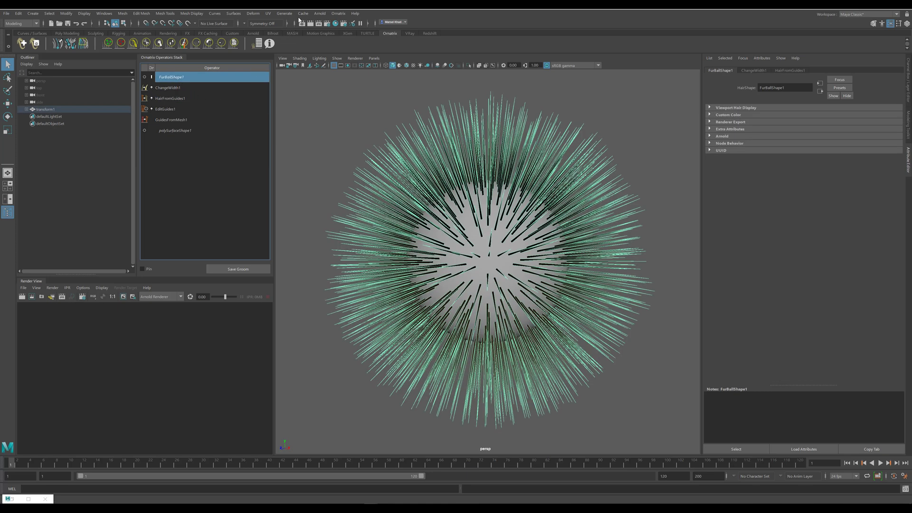
pyautogui.click(338, 13)
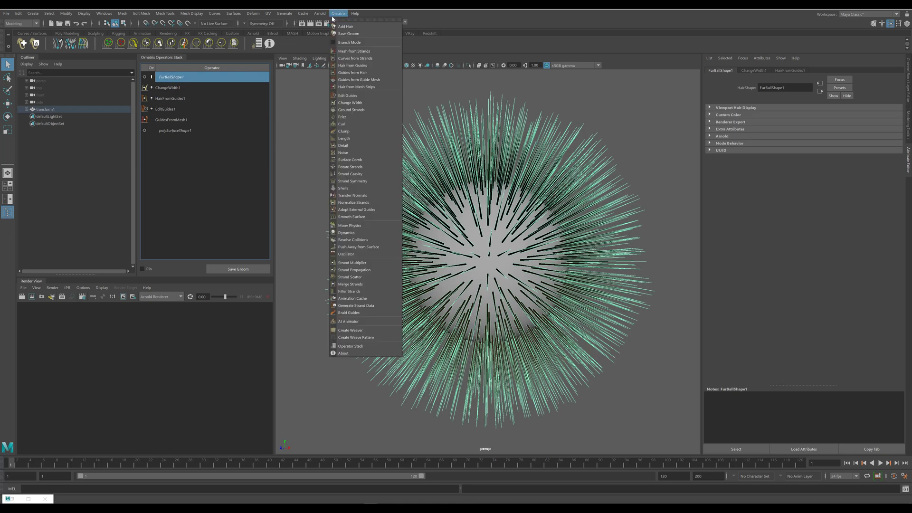
pyautogui.click(371, 307)
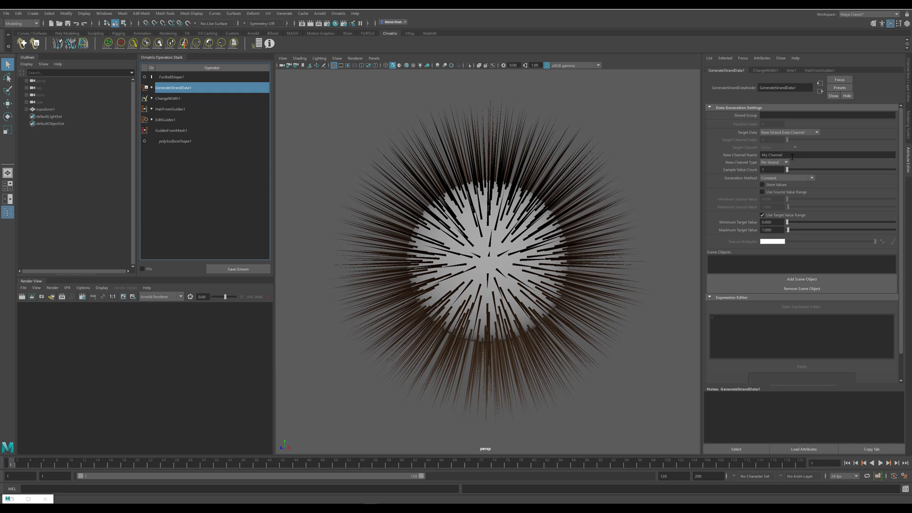
pyautogui.moveTo(792, 157); pyautogui.dragTo(675, 154)
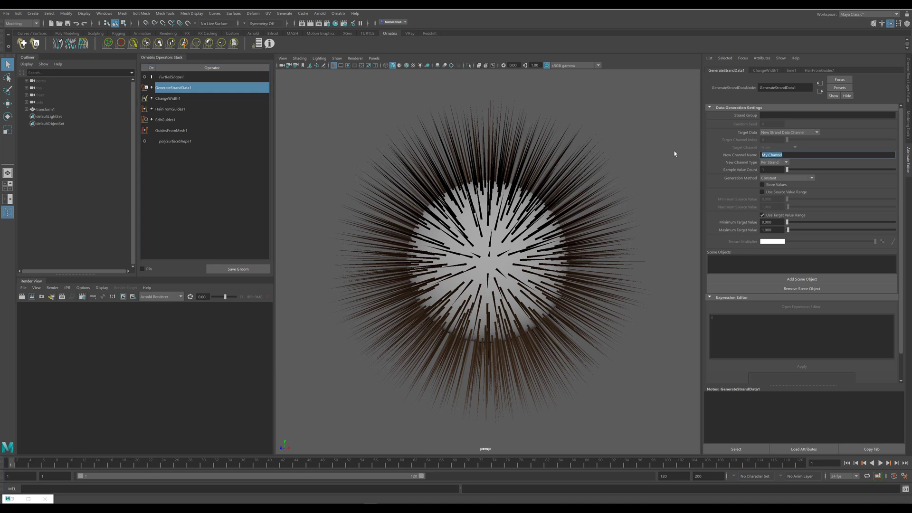
pyautogui.write('Pref')
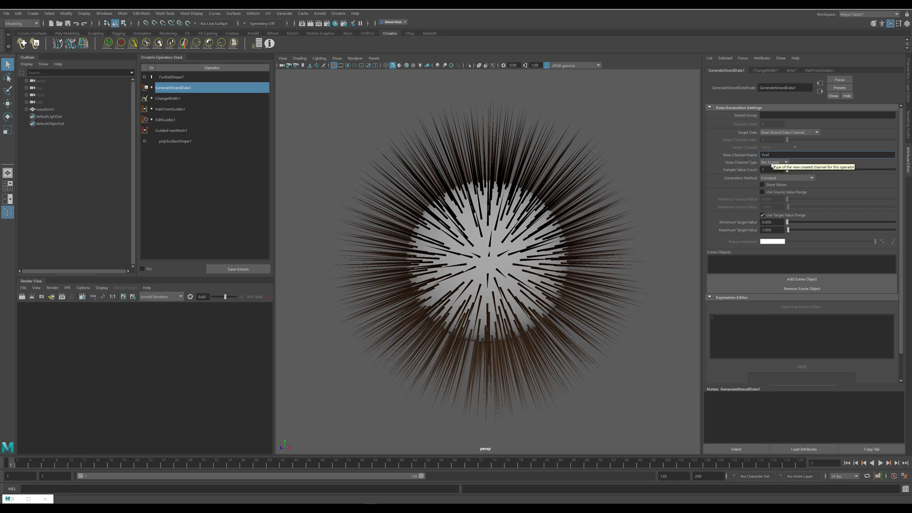
# Set the Pref channel type to Per Vertex with World Space Position generation, and turn off Use Target Value Range
pyautogui.click(773, 164)
pyautogui.click(777, 178)
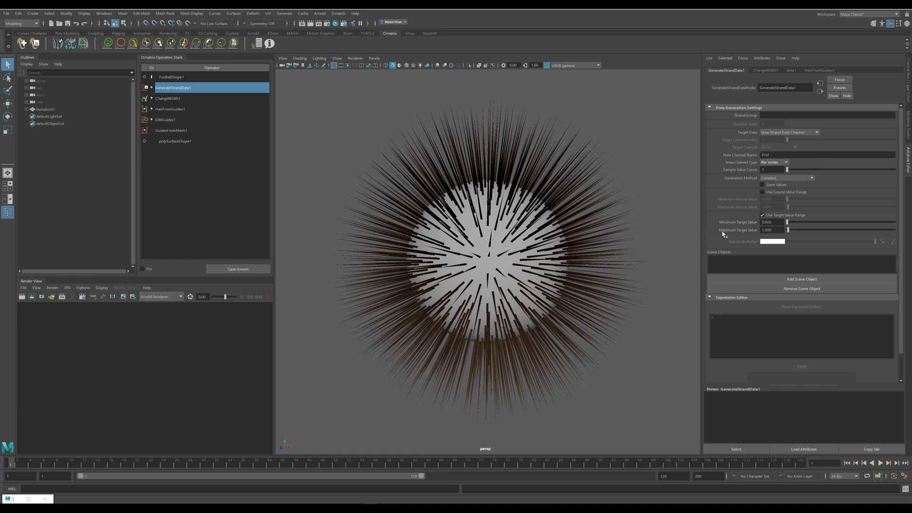
pyautogui.click(777, 178)
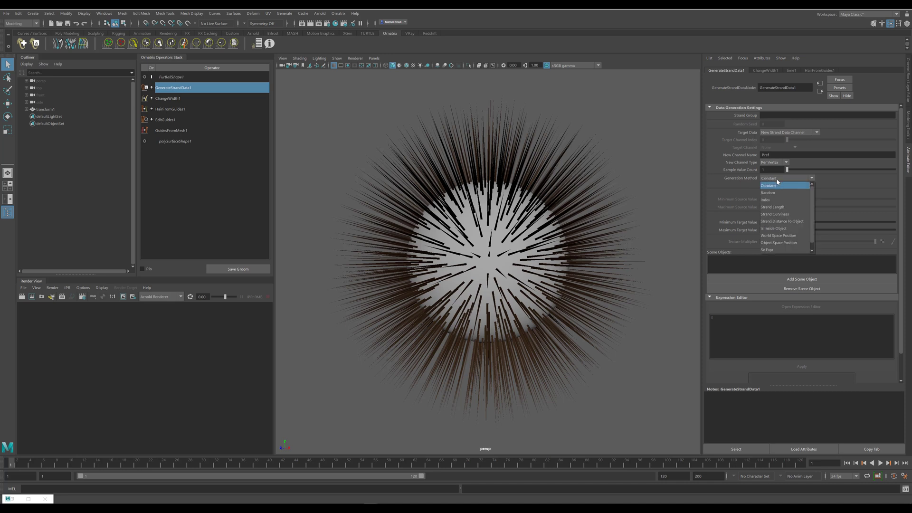
pyautogui.click(783, 236)
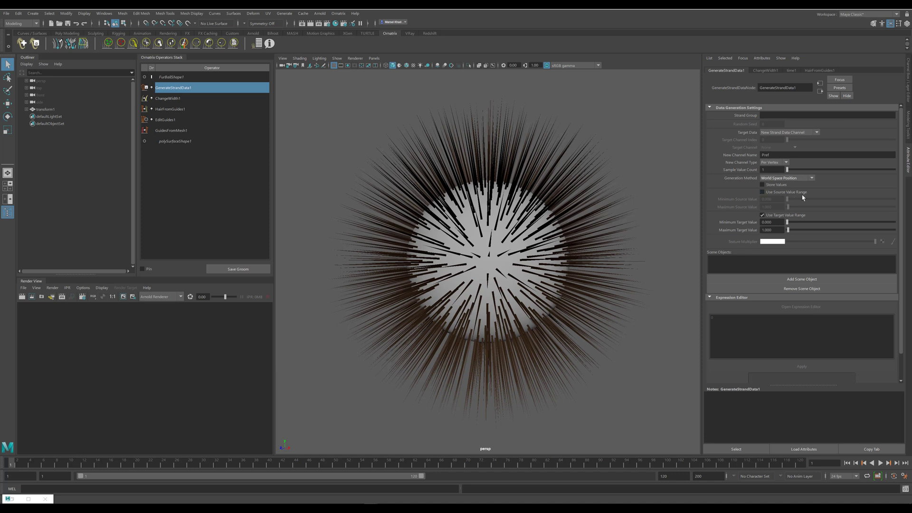
pyautogui.click(771, 218)
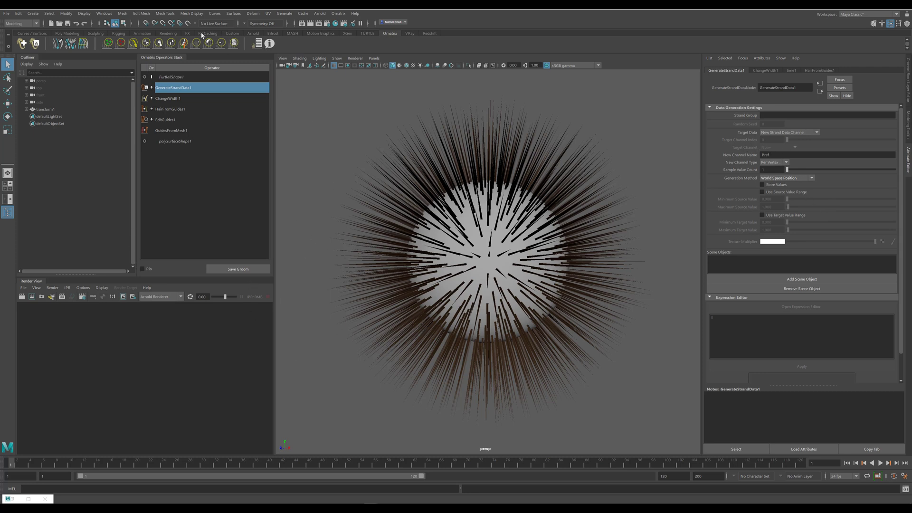
# Open the Hypershade and place the aiStandardHair1 material in the node graph
pyautogui.click(104, 13)
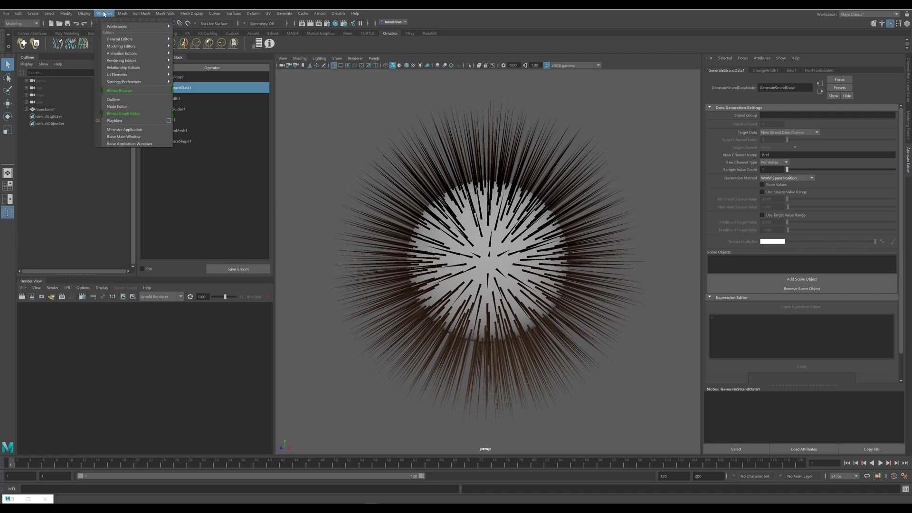
pyautogui.moveTo(125, 61)
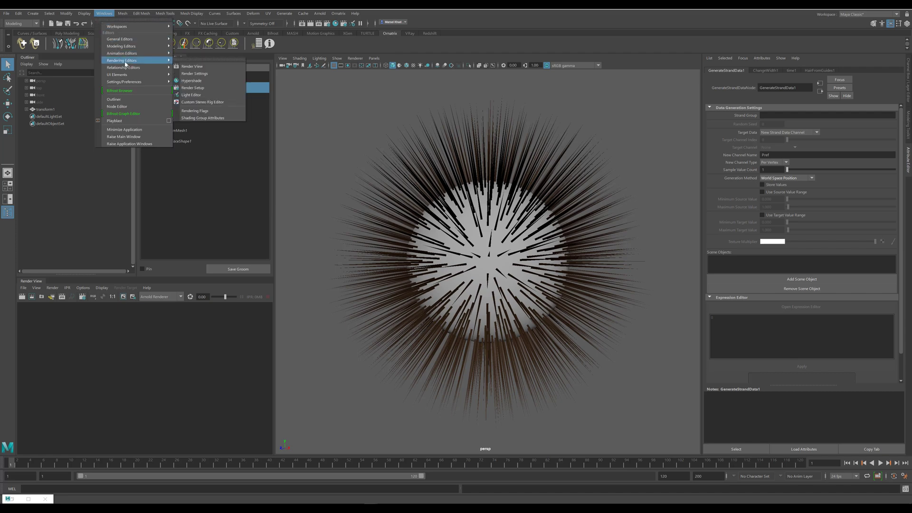
pyautogui.click(205, 81)
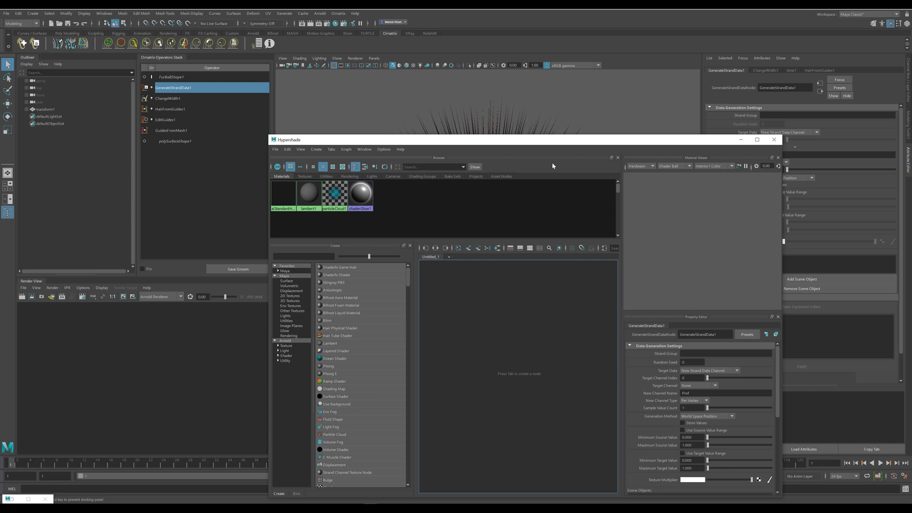
pyautogui.moveTo(553, 140); pyautogui.dragTo(792, 155)
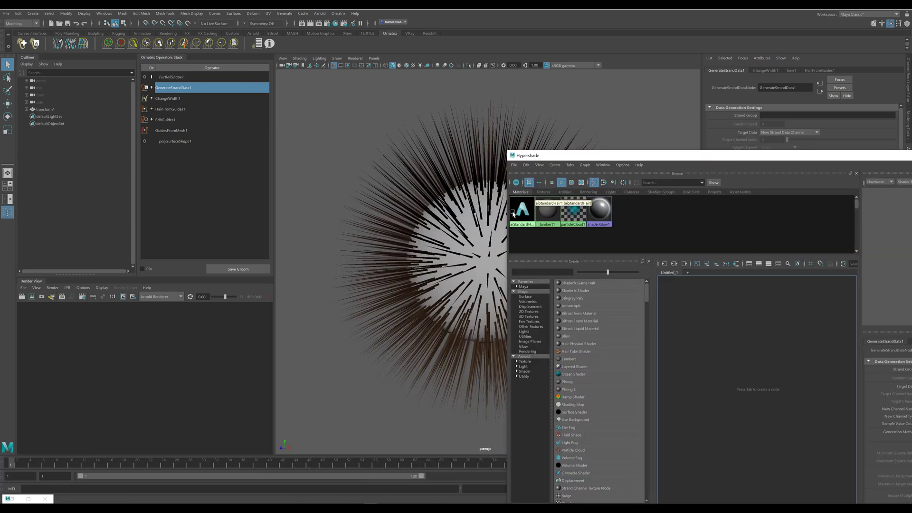
pyautogui.moveTo(514, 213); pyautogui.dragTo(782, 341, button='middle')
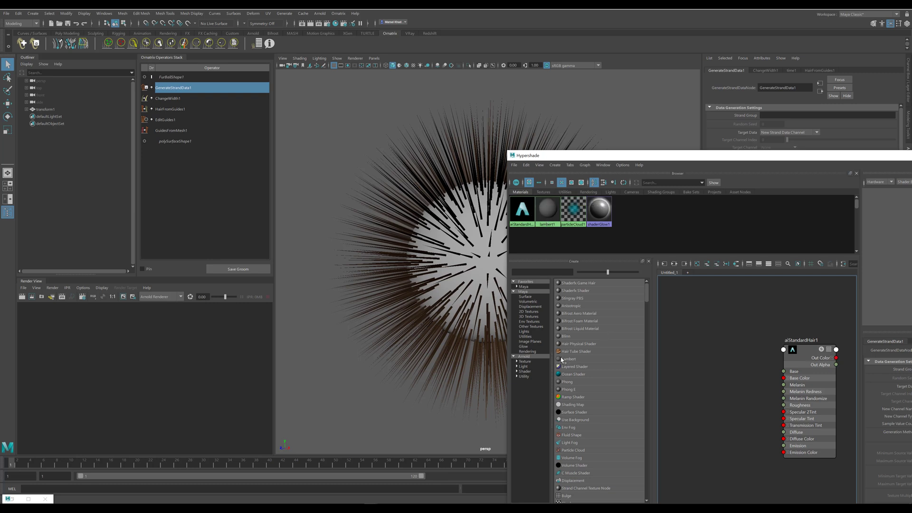
# Create an aiUserDataVector node from Arnold's user data utilities and place it below and beside the hair material
pyautogui.click(517, 377)
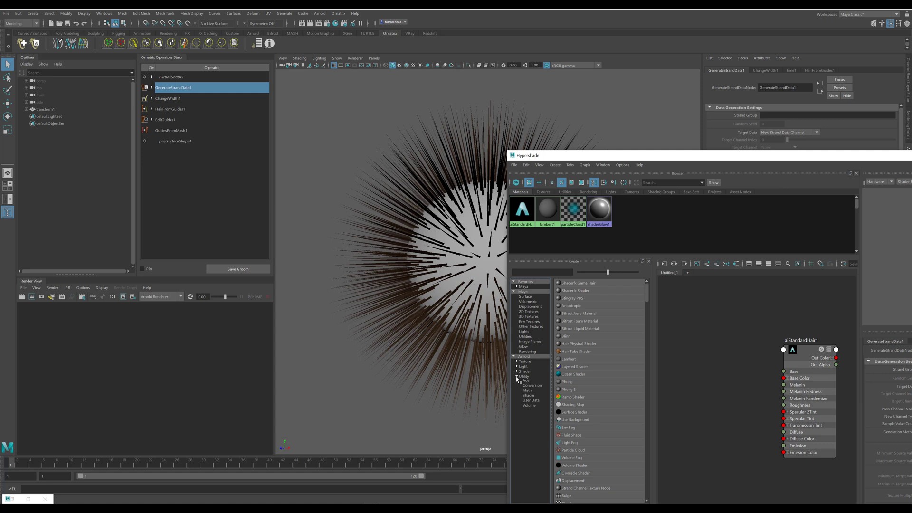
pyautogui.click(532, 402)
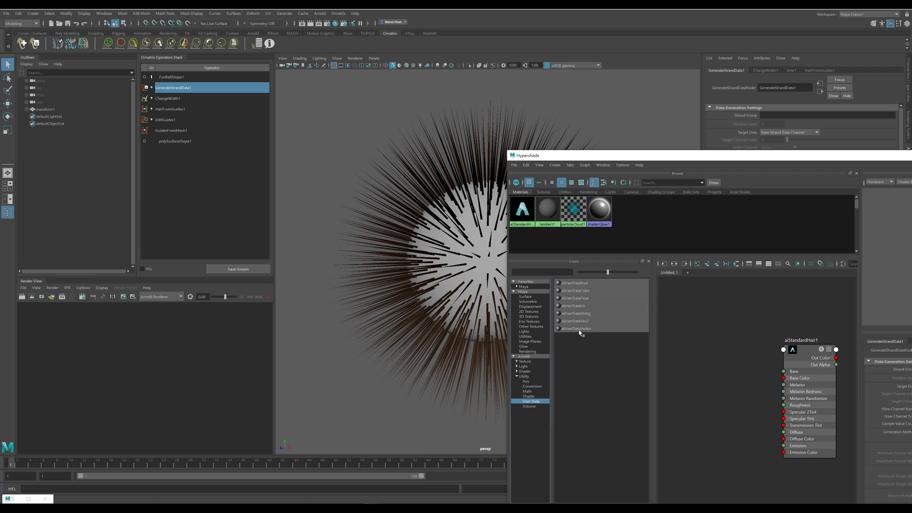
pyautogui.moveTo(576, 331); pyautogui.dragTo(704, 336)
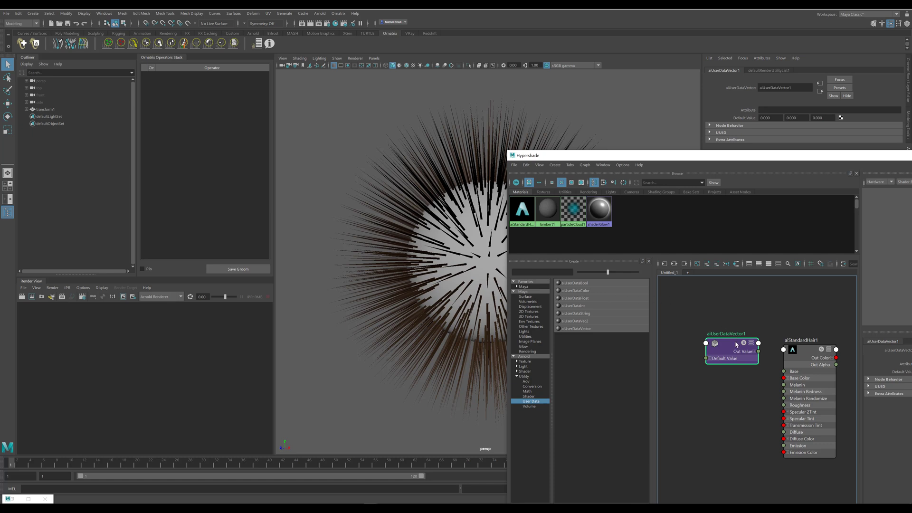
pyautogui.moveTo(736, 344); pyautogui.dragTo(706, 441)
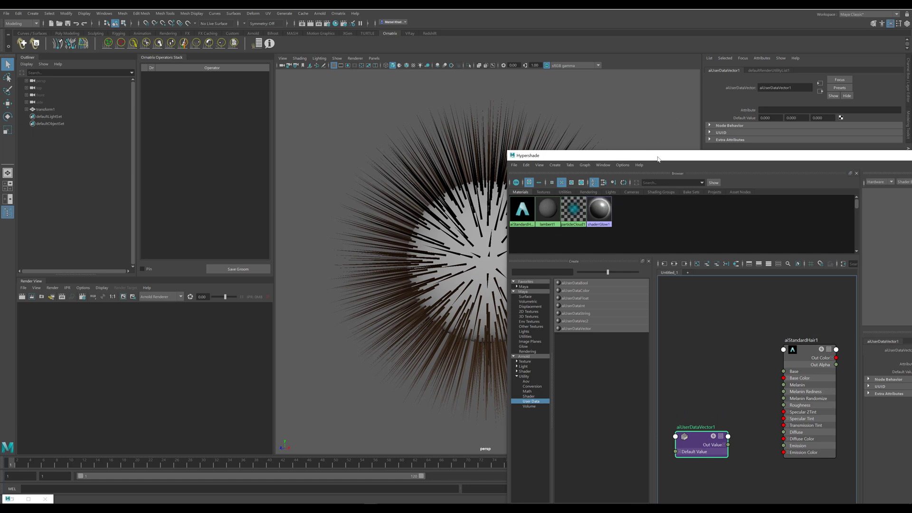
# Set the vector node's attribute to Pref and connect its Out Value to the hair material's Emission Color
pyautogui.moveTo(658, 159); pyautogui.dragTo(581, 119)
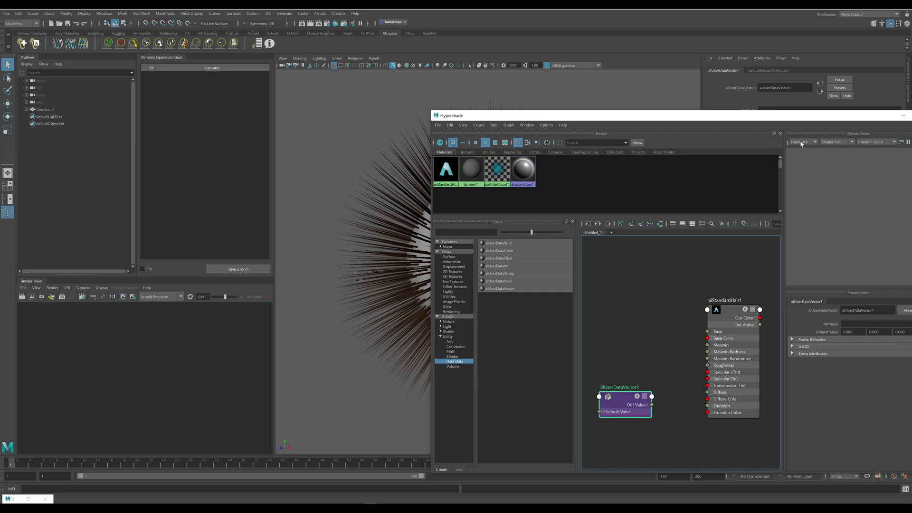
pyautogui.moveTo(807, 116); pyautogui.dragTo(477, 90)
pyautogui.click(536, 299)
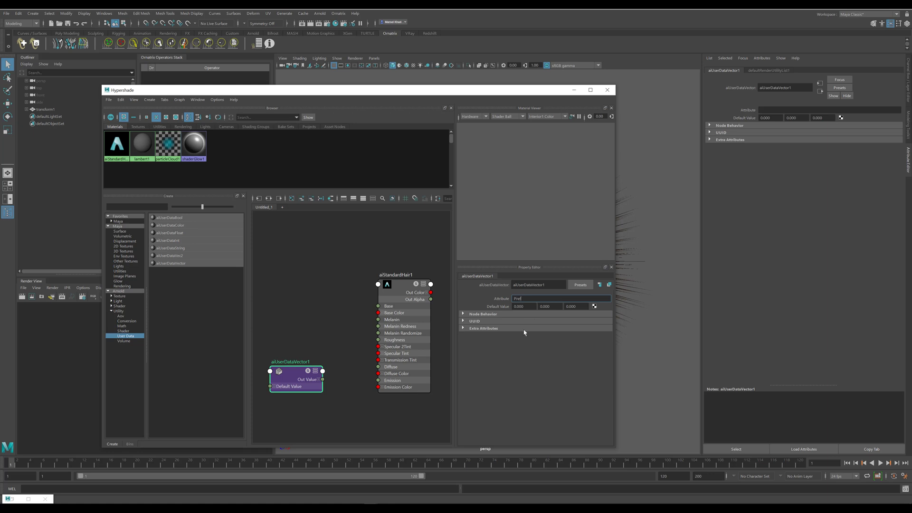
pyautogui.click(524, 306)
pyautogui.moveTo(322, 380); pyautogui.dragTo(379, 390)
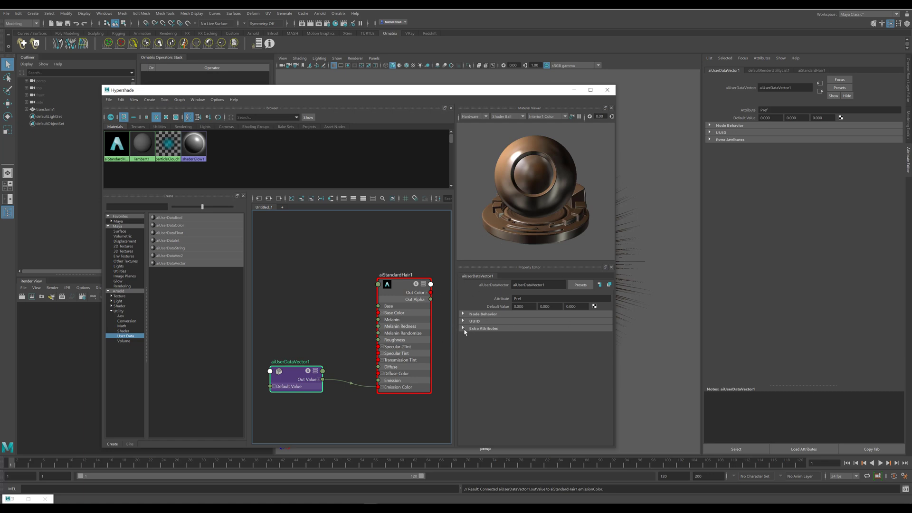
# Set aiStandardHair1's Base, Melanin and Melanin Redness to 0 and its Diffuse Color to black
pyautogui.click(404, 291)
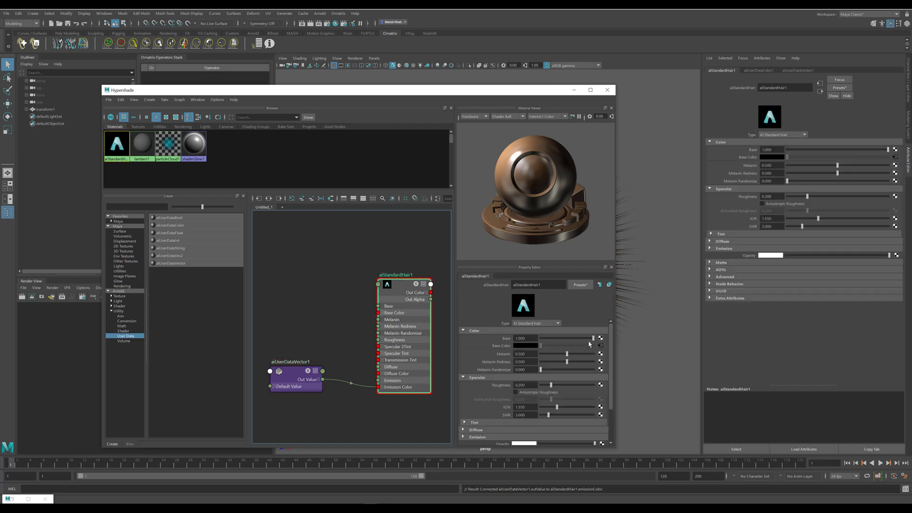
pyautogui.moveTo(594, 338); pyautogui.dragTo(540, 338)
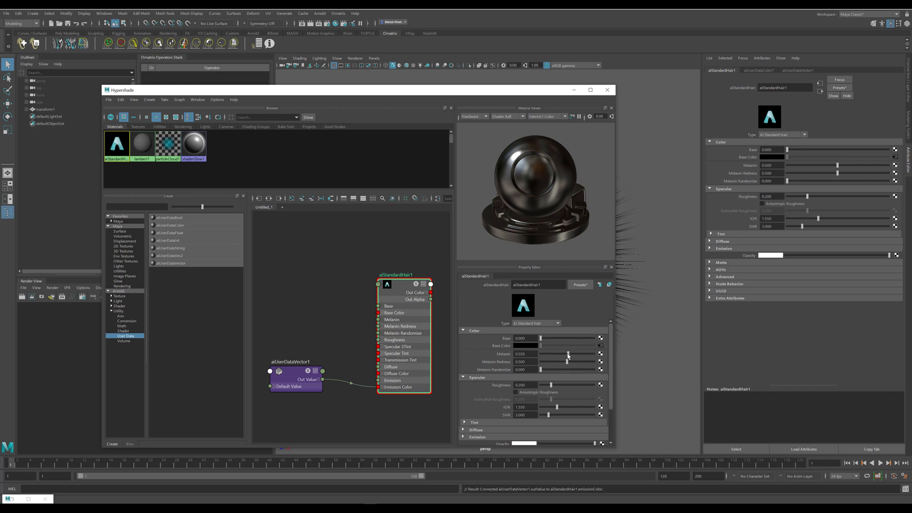
pyautogui.moveTo(566, 354); pyautogui.dragTo(540, 354)
pyautogui.moveTo(566, 361); pyautogui.dragTo(541, 362)
pyautogui.scroll(-3, 521, 393)
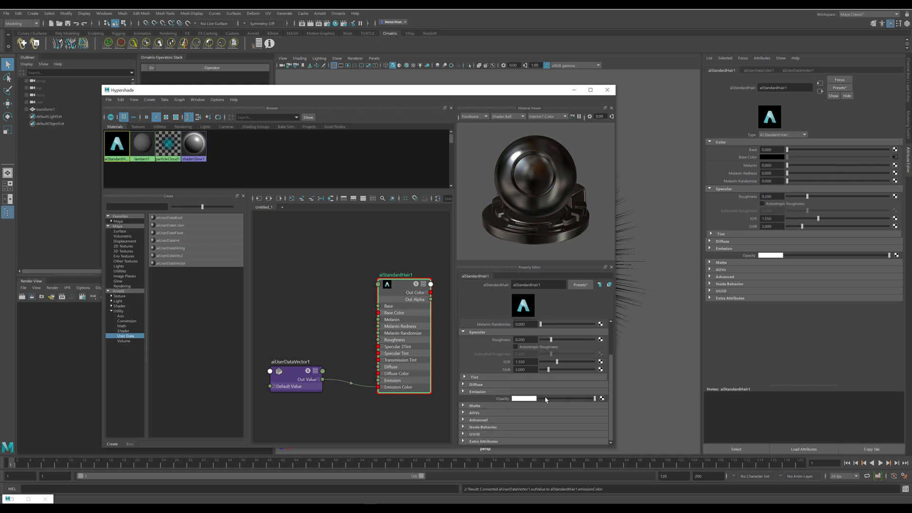
pyautogui.click(466, 384)
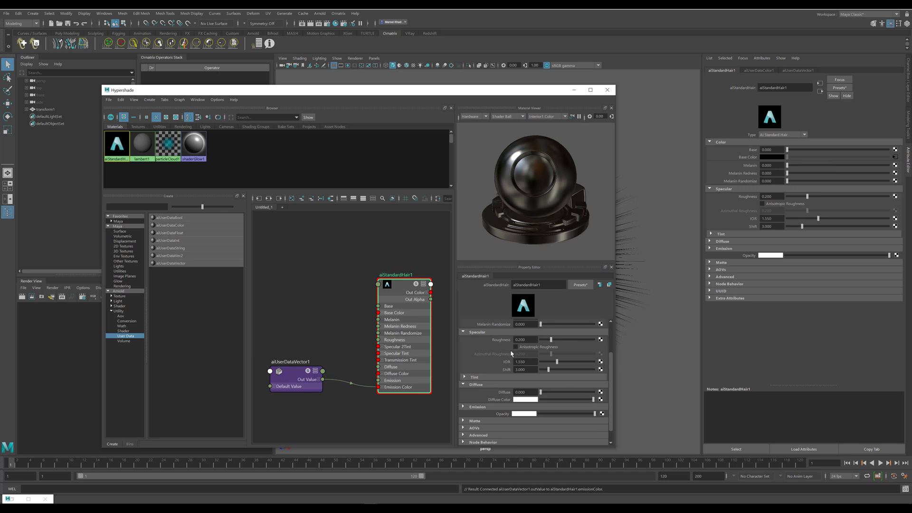
pyautogui.moveTo(593, 399); pyautogui.dragTo(540, 399)
# Inspect the render's alpha channel in the Render View, and return the display to all channels
pyautogui.moveTo(424, 95); pyautogui.dragTo(673, 280)
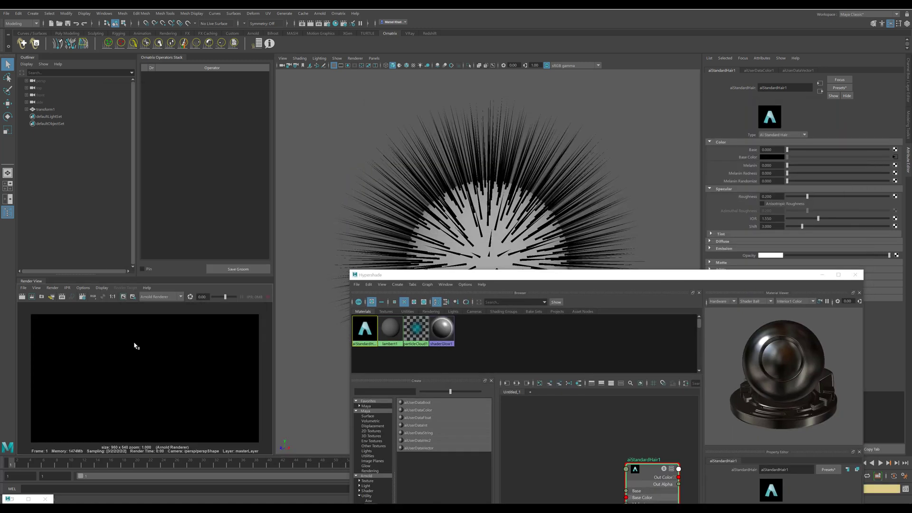
pyautogui.click(102, 288)
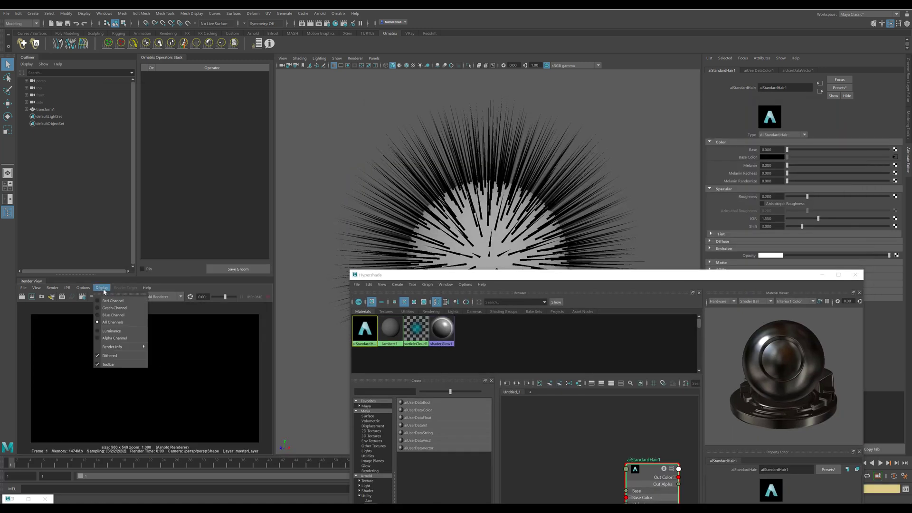
pyautogui.click(115, 340)
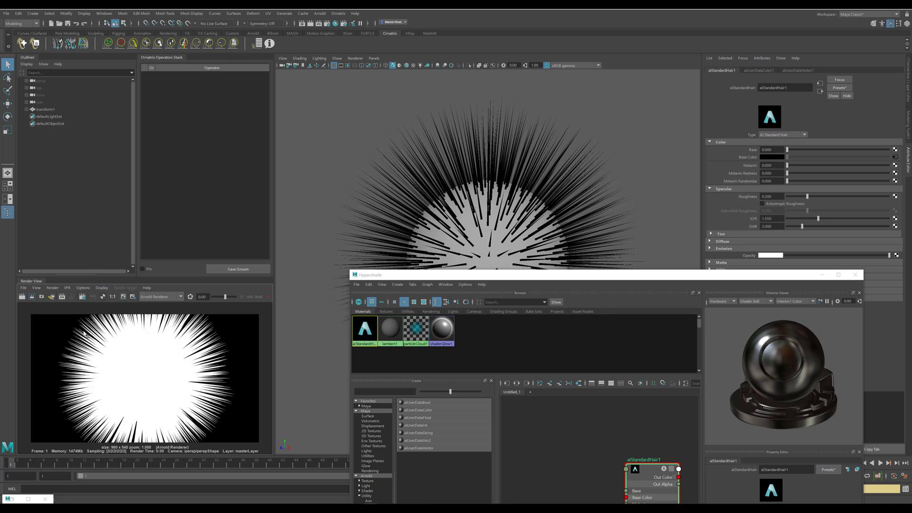
pyautogui.click(104, 289)
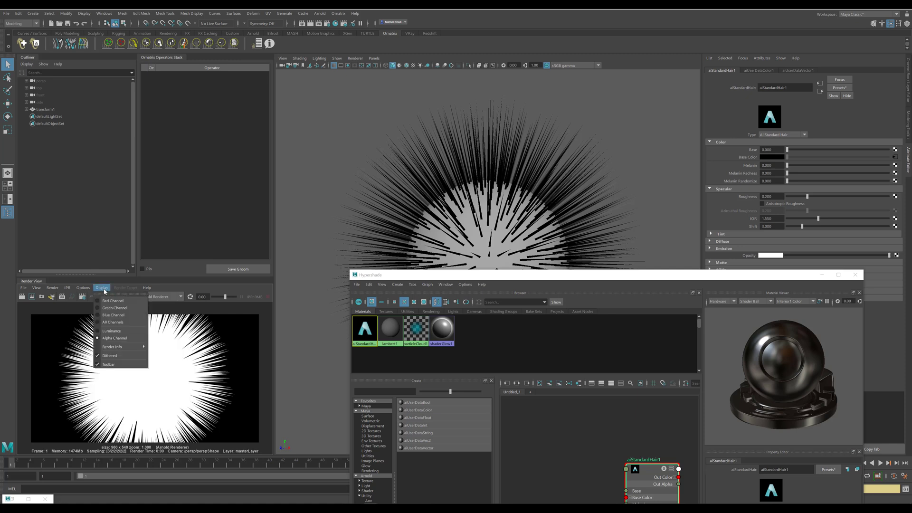
pyautogui.click(107, 323)
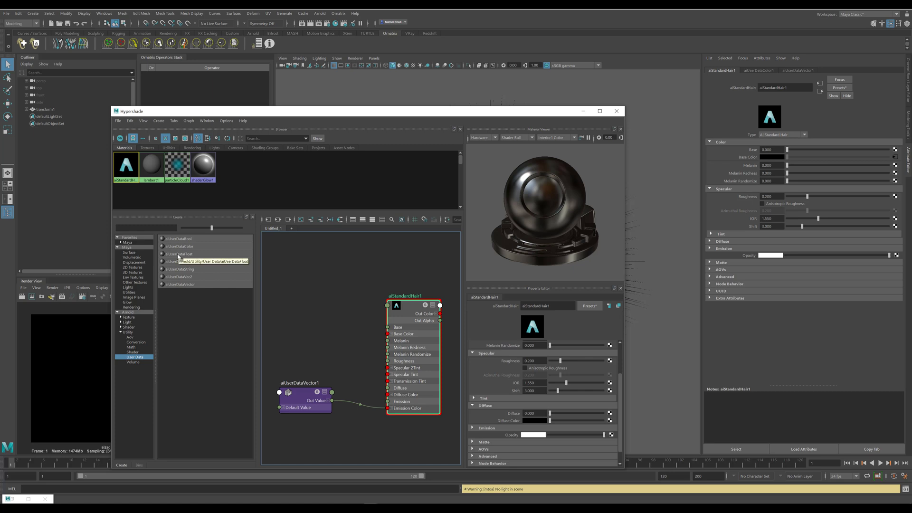
# Create an aiUserDataFloat node with default value 1 and connect its Out Value to the hair material's Emission
pyautogui.moveTo(178, 257); pyautogui.dragTo(313, 338)
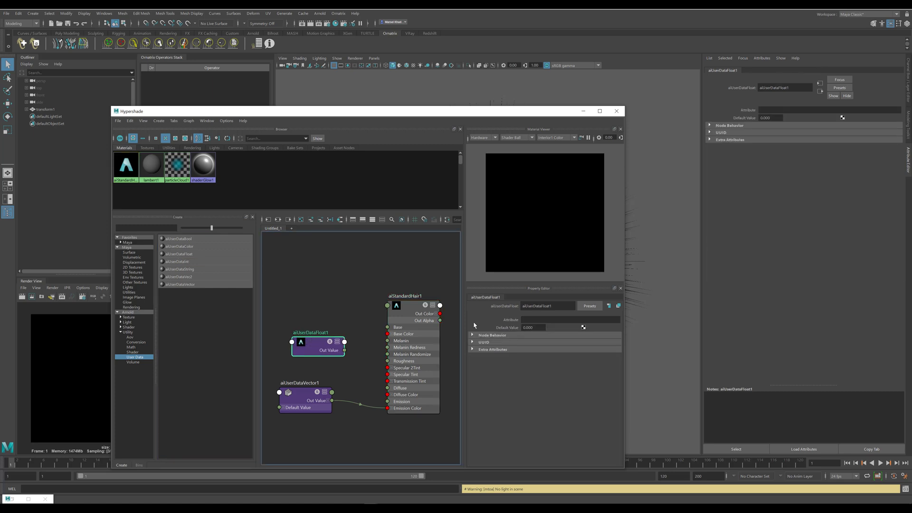
pyautogui.click(540, 328)
pyautogui.write('1')
pyautogui.press('Return')
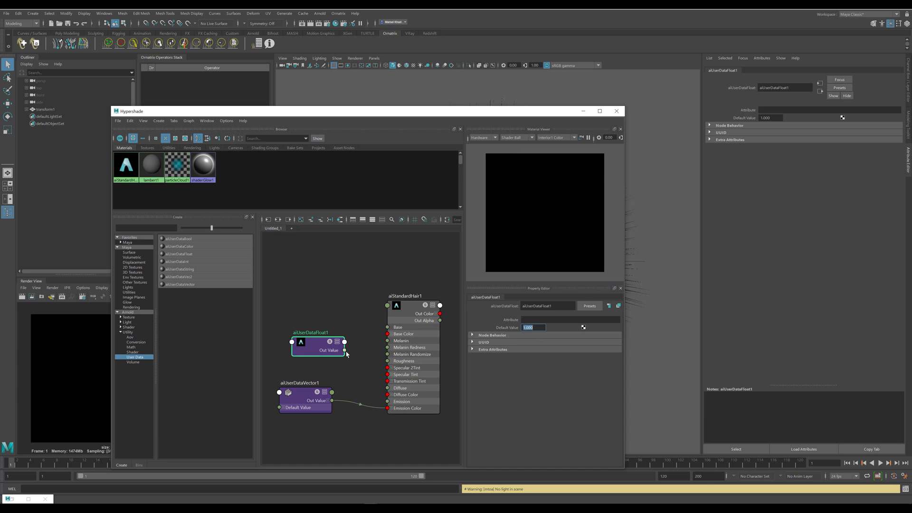
pyautogui.moveTo(344, 351); pyautogui.dragTo(387, 395)
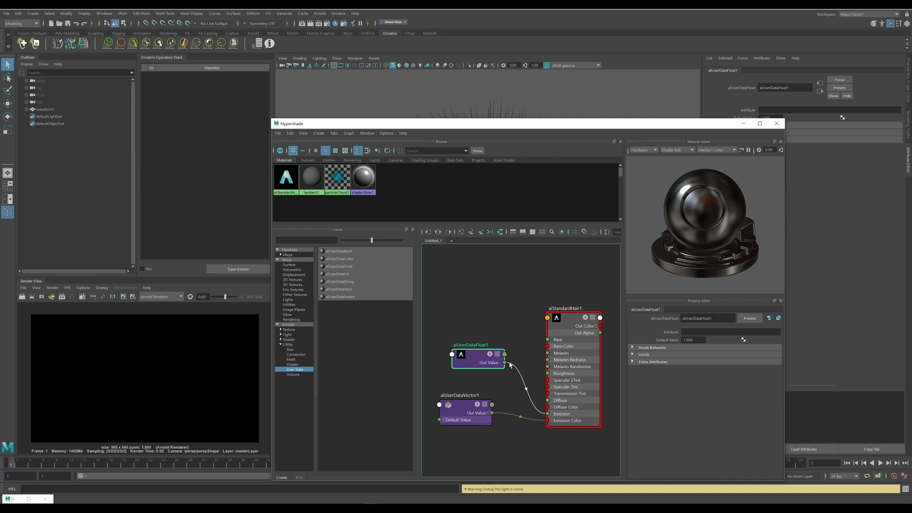
# Check the vector node's Pref attribute, and set GenerateStrandData1's Sample Value Count to 3
pyautogui.click(466, 407)
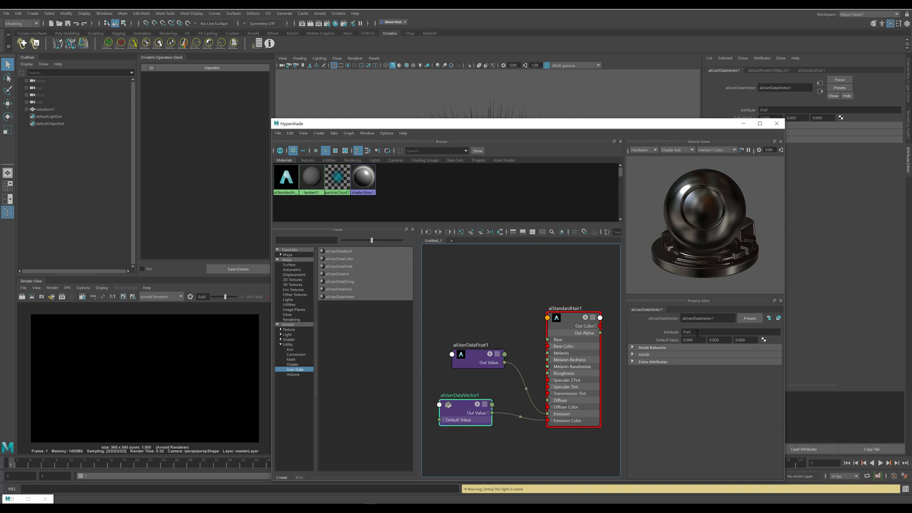
pyautogui.moveTo(713, 123); pyautogui.dragTo(509, 402)
pyautogui.click(485, 171)
pyautogui.click(184, 88)
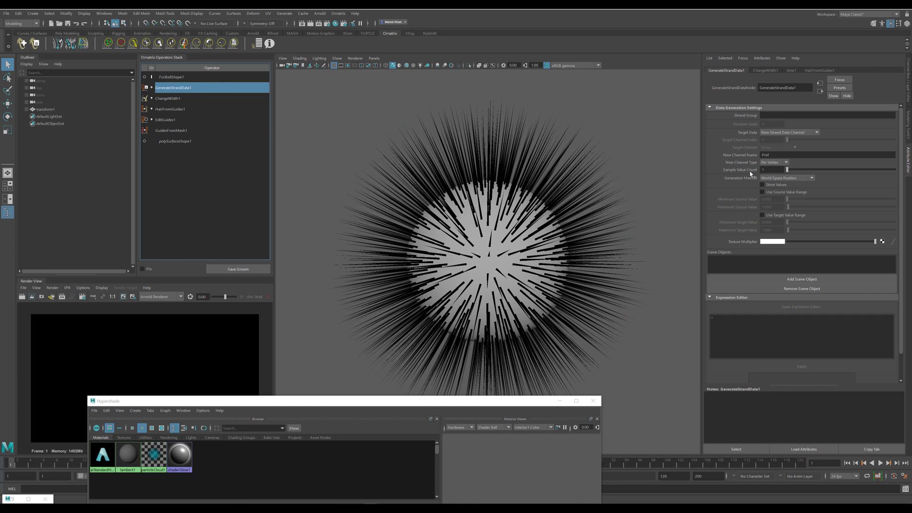
pyautogui.click(769, 169)
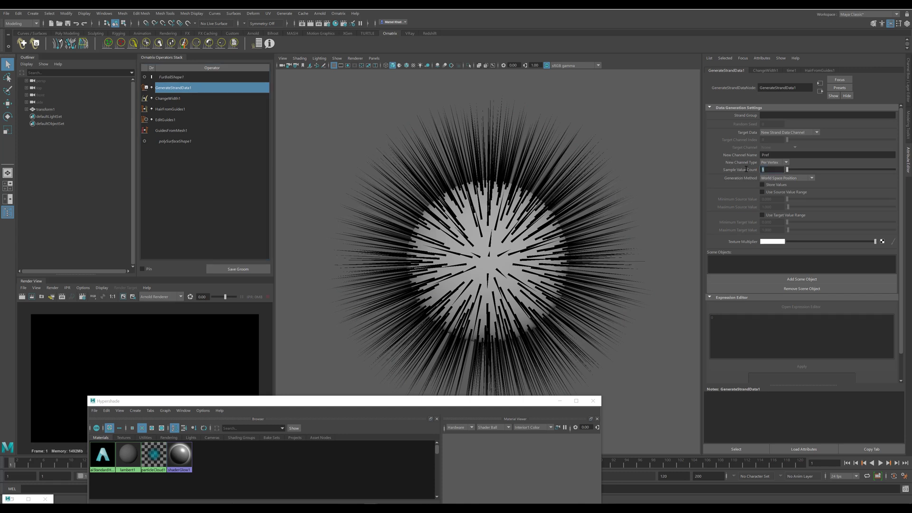
pyautogui.write('3')
pyautogui.click(775, 155)
# Add an attribute named Pref to FurBallShape1's Renderer Export settings, choosing its data type
pyautogui.click(180, 79)
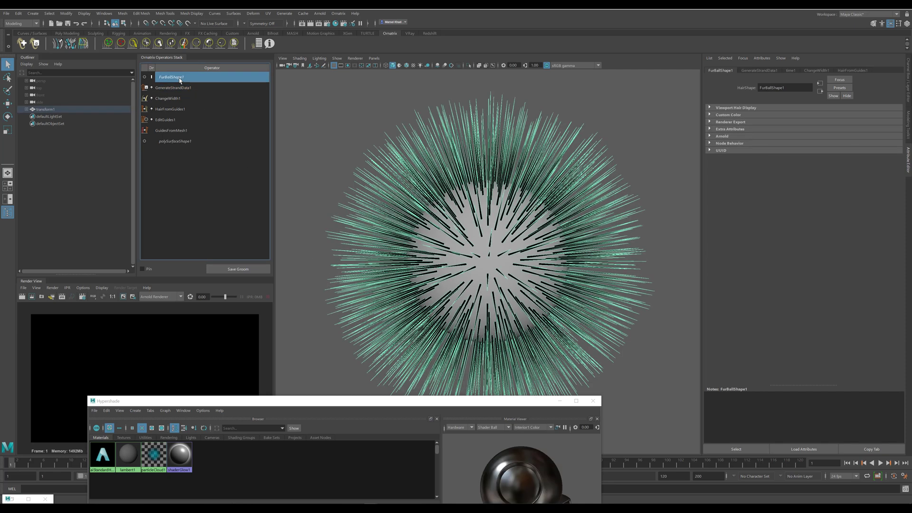
pyautogui.click(709, 122)
pyautogui.click(761, 135)
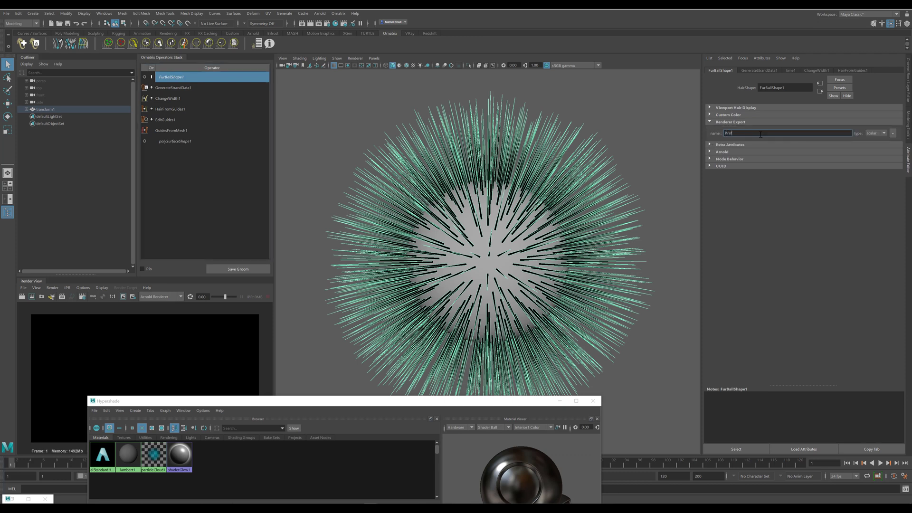
pyautogui.click(880, 135)
pyautogui.click(875, 145)
pyautogui.click(892, 135)
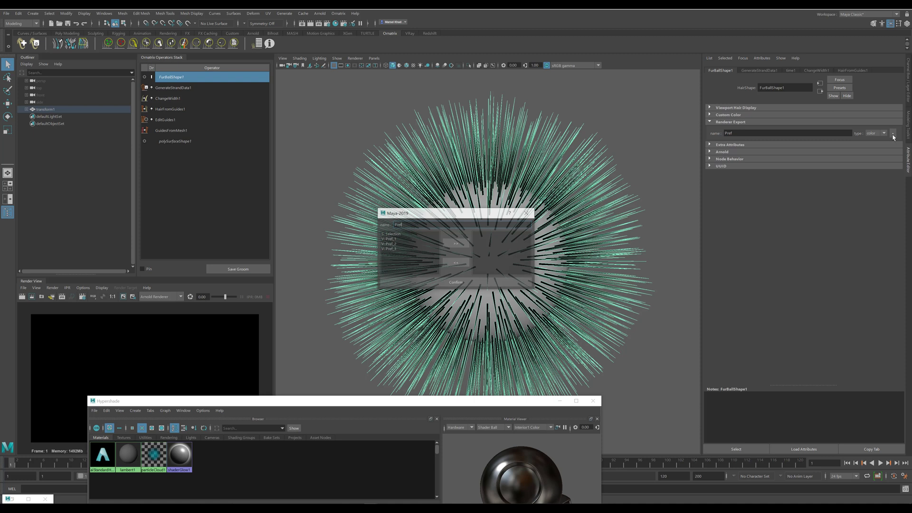
# Assign the Pref_1, Pref_2 and Pref_3 channels to the Pref export attribute, and render the hair
pyautogui.click(392, 239)
pyautogui.click(456, 243)
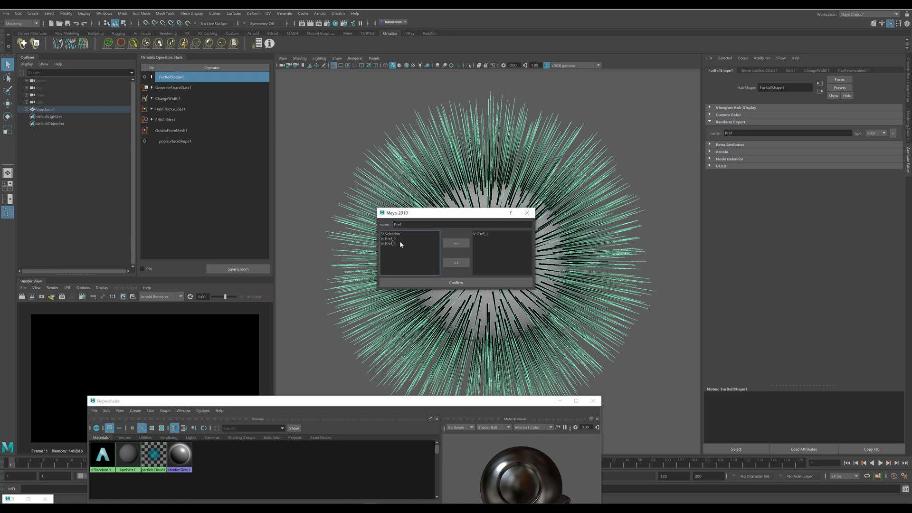
pyautogui.keyDown('shift'); pyautogui.click(388, 243); pyautogui.keyUp('shift')
pyautogui.click(456, 243)
pyautogui.click(471, 283)
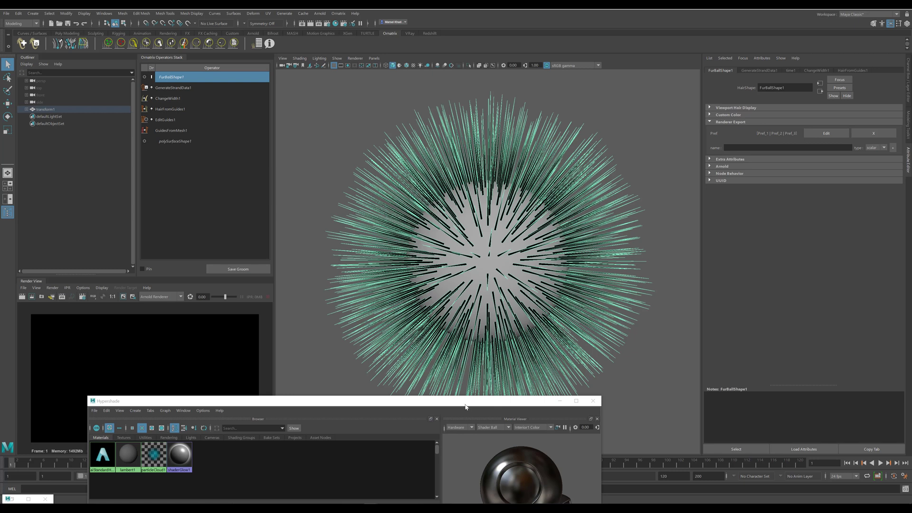
pyautogui.moveTo(466, 405); pyautogui.dragTo(529, 395)
pyautogui.click(22, 296)
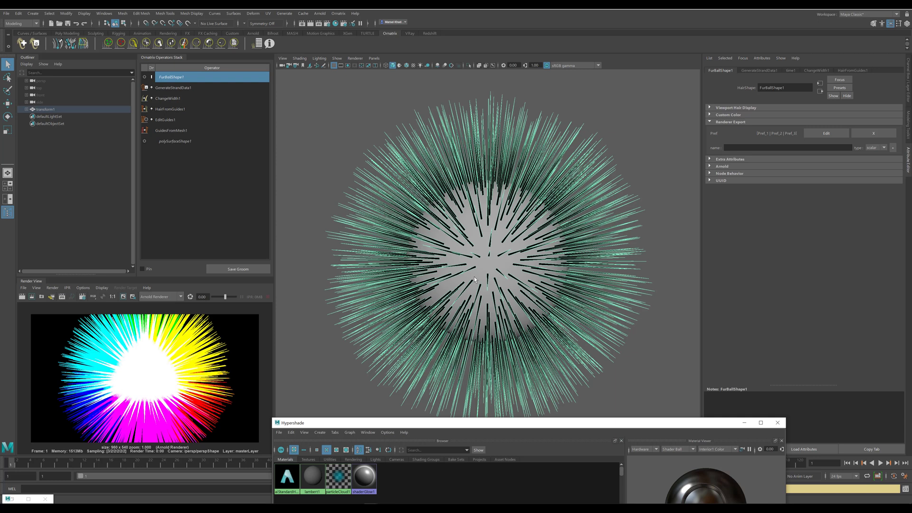
# Set the Diffuse of the sphere's lambert1 material to 0 and render again
pyautogui.click(492, 270)
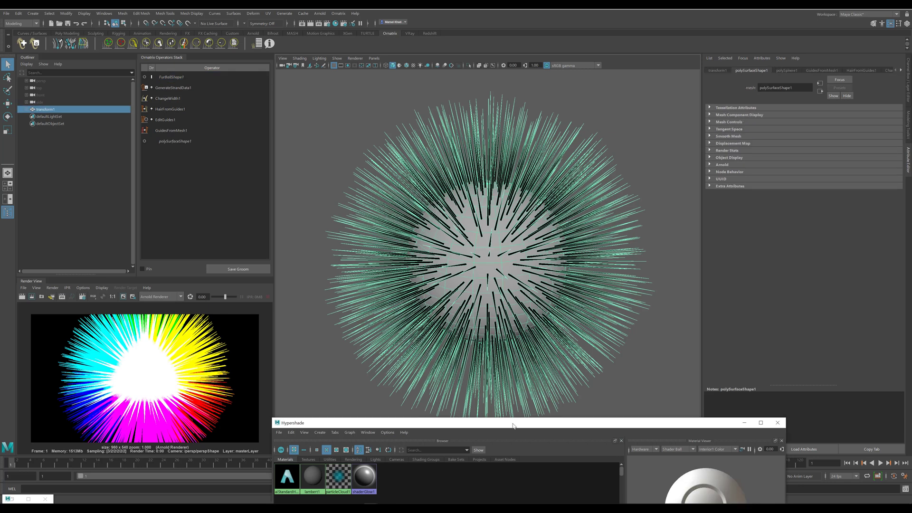
pyautogui.moveTo(515, 423); pyautogui.dragTo(433, 90)
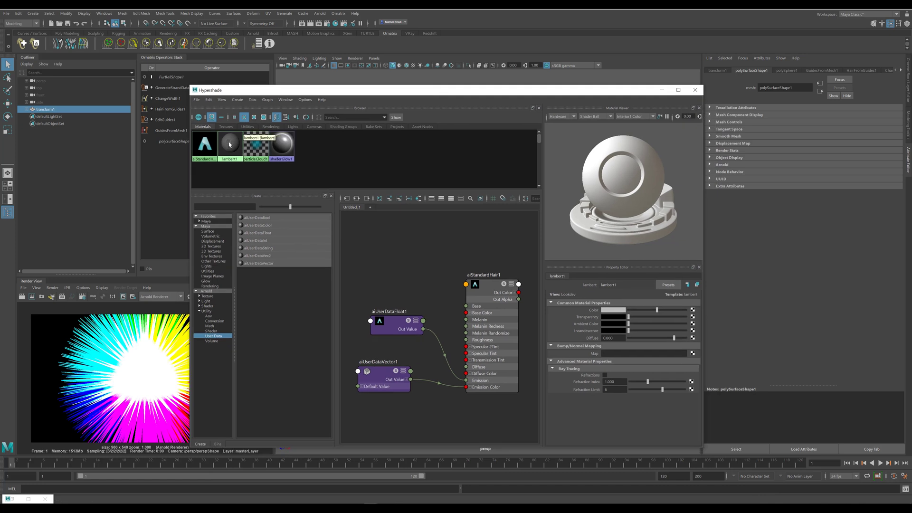
pyautogui.moveTo(230, 147); pyautogui.dragTo(411, 236)
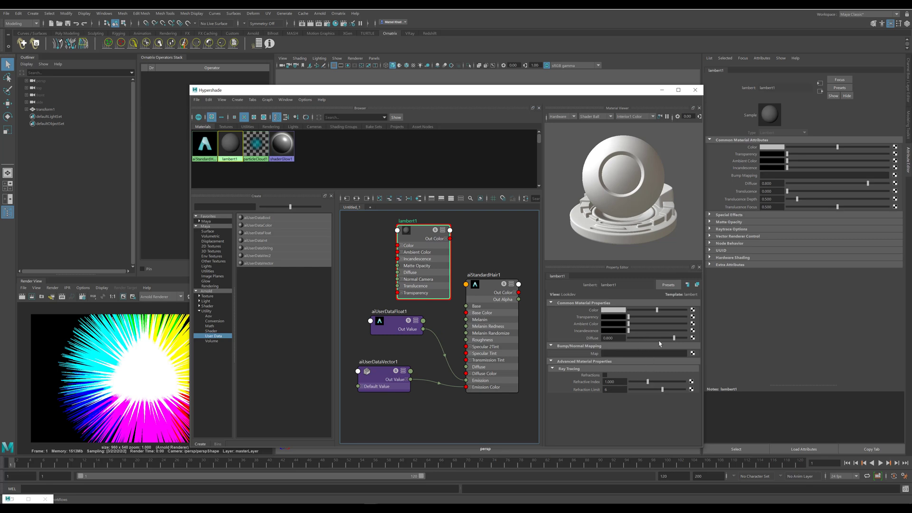
pyautogui.moveTo(661, 337); pyautogui.dragTo(627, 338)
pyautogui.moveTo(454, 91); pyautogui.dragTo(637, 393)
pyautogui.click(22, 296)
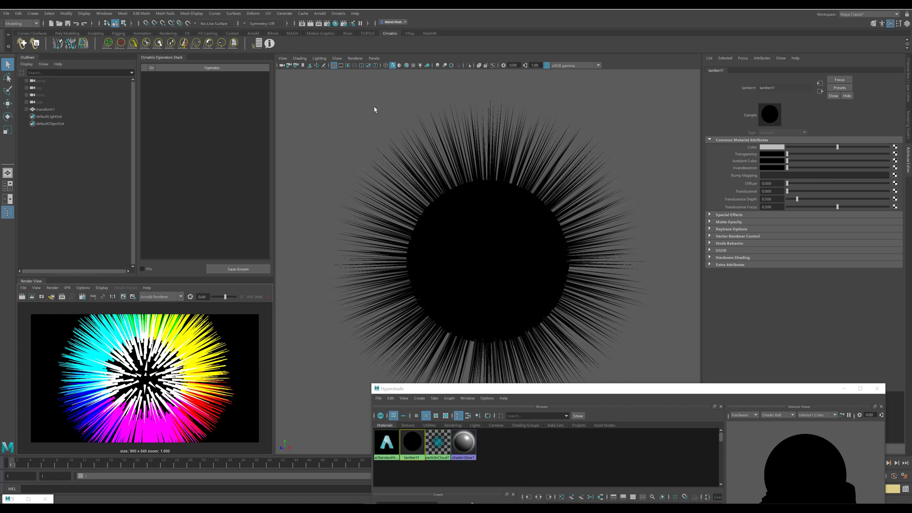
# Try a render with Use Target Value Range enabled on GenerateStrandData1, and turn the option off again
pyautogui.click(484, 151)
pyautogui.click(205, 89)
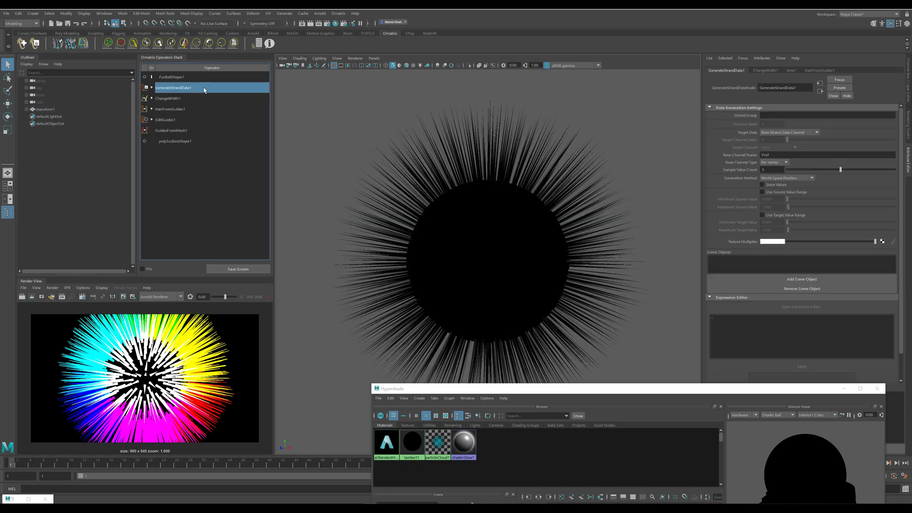
pyautogui.click(763, 215)
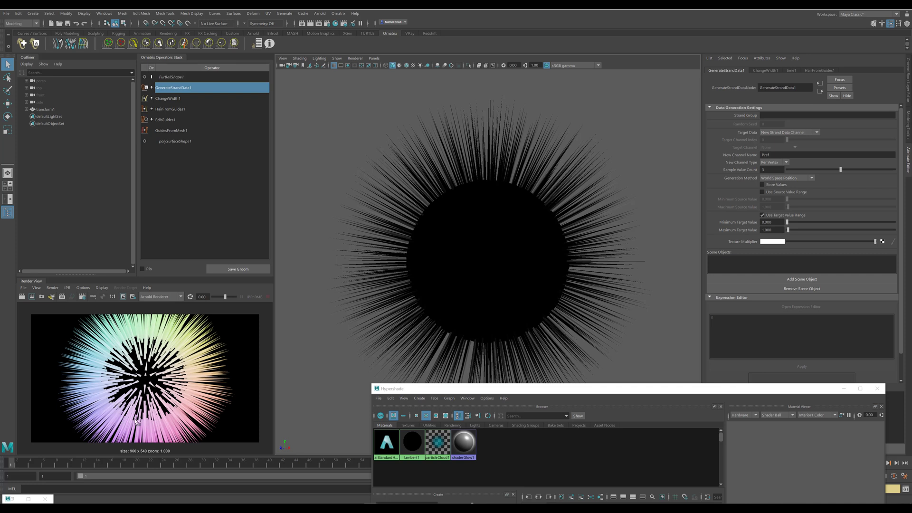
pyautogui.click(778, 217)
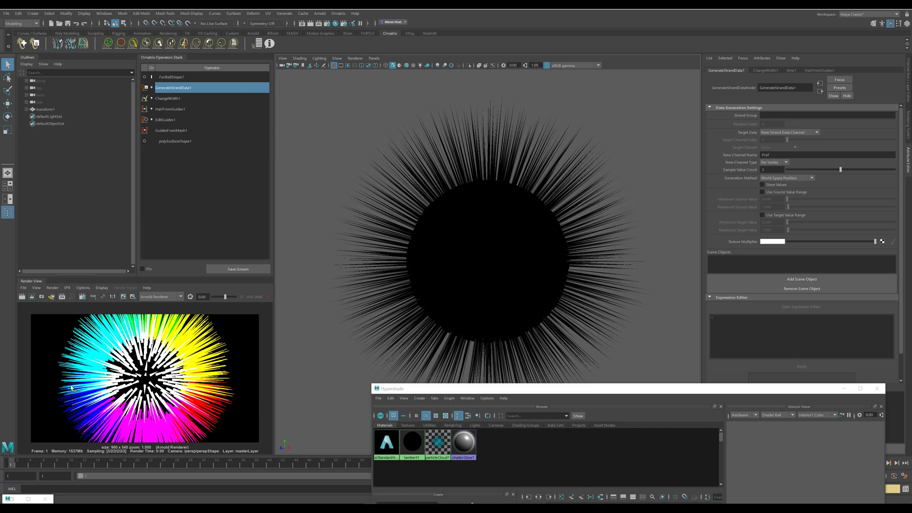
# Try combing the lower guides in EditGuides1 with an IPR render running, and undo the comb strokes
pyautogui.click(166, 120)
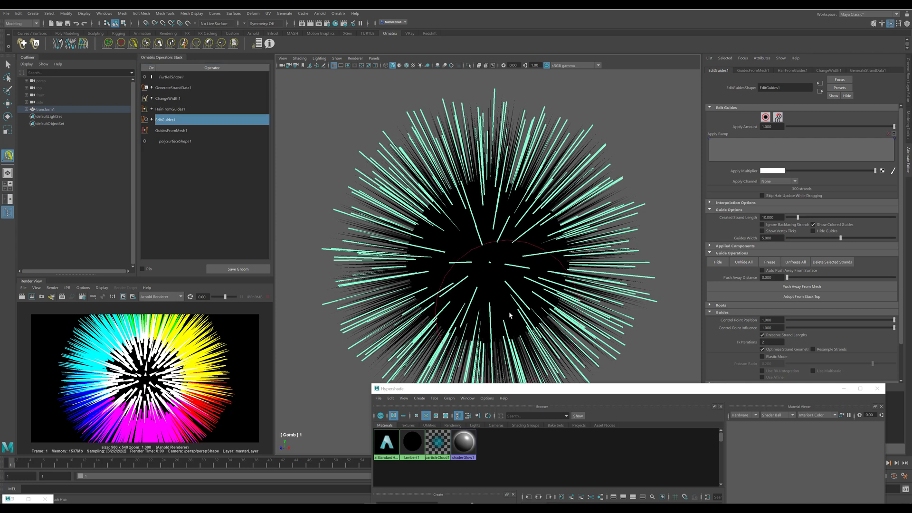
pyautogui.moveTo(494, 259)
pyautogui.mouseDown()
pyautogui.moveTo(503, 304)
pyautogui.moveTo(447, 328)
pyautogui.moveTo(397, 328)
pyautogui.mouseUp()
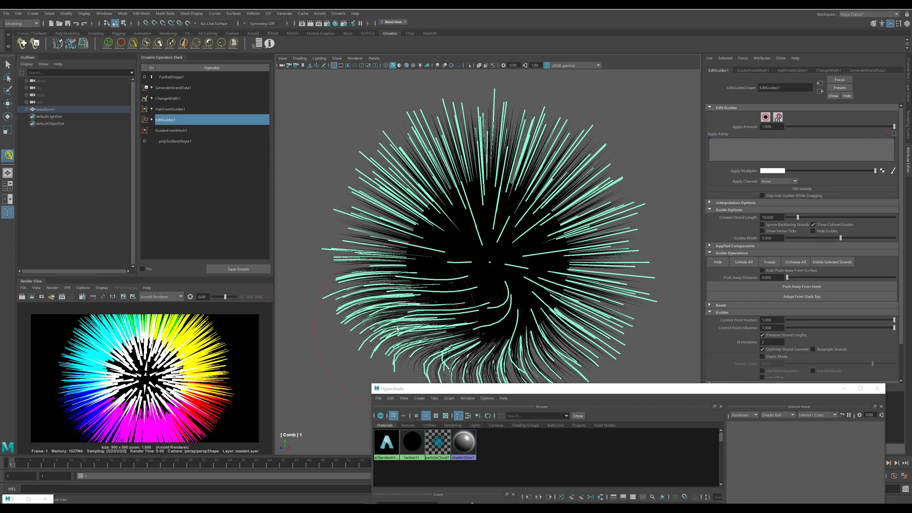
pyautogui.click(318, 24)
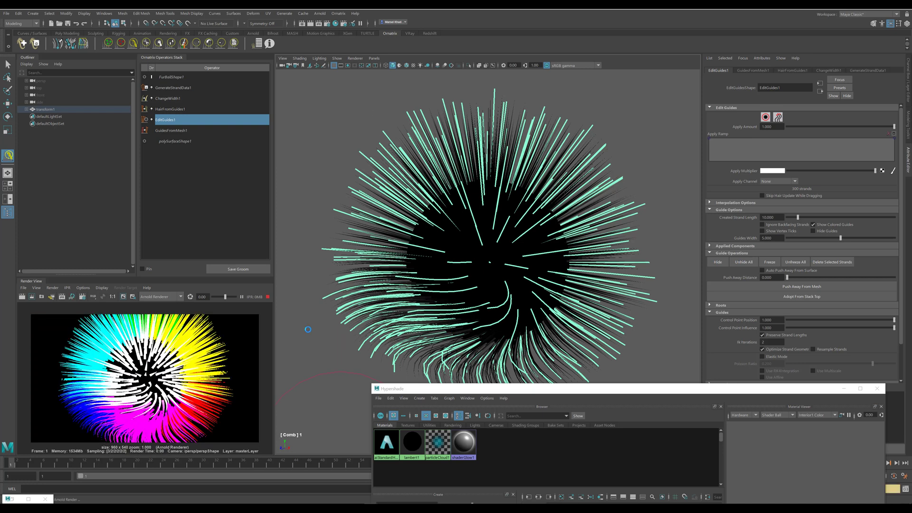
pyautogui.moveTo(494, 275); pyautogui.dragTo(405, 332)
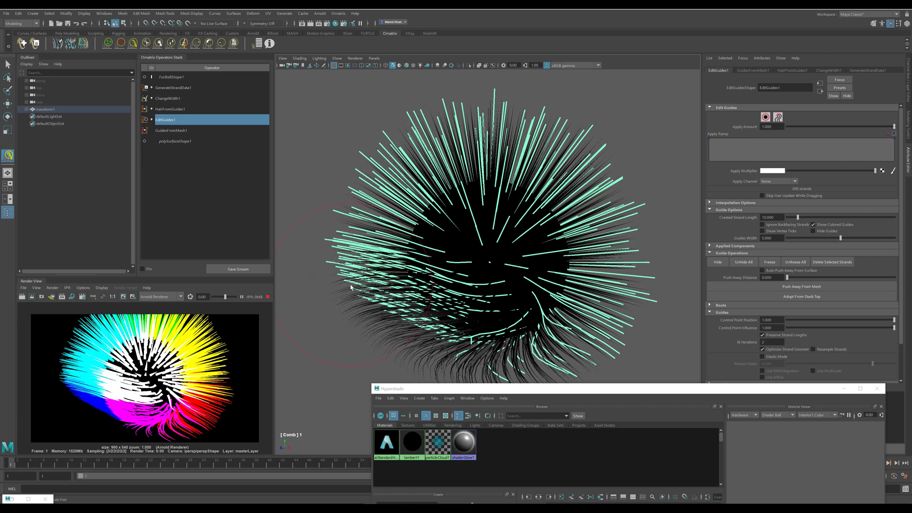
pyautogui.hotkey('ctrl', 'z')
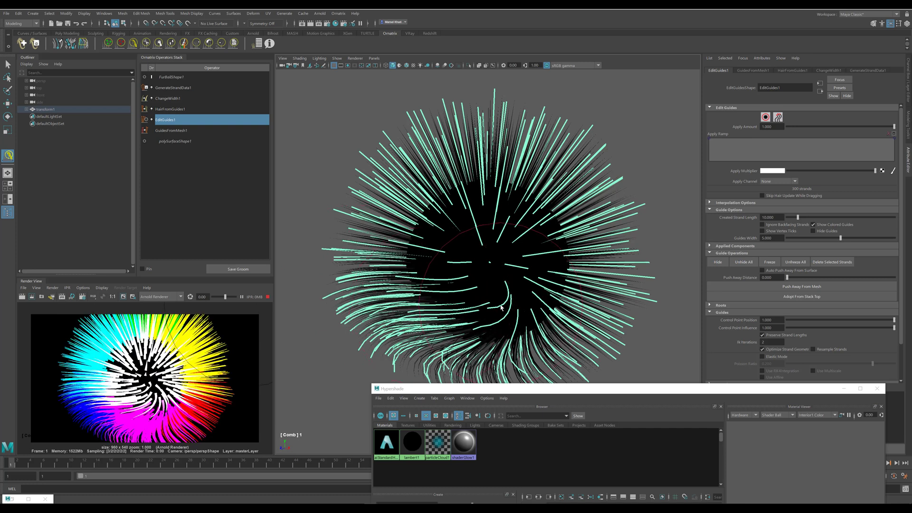
pyautogui.hotkey('ctrl', 'z')
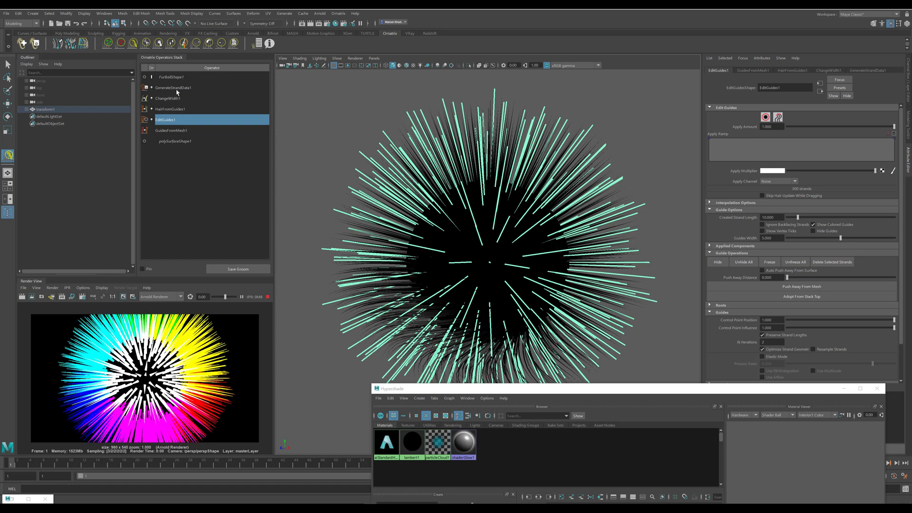
# Enable Store Values on GenerateStrandData1 for the uncombed hair, and refresh the render
pyautogui.click(173, 88)
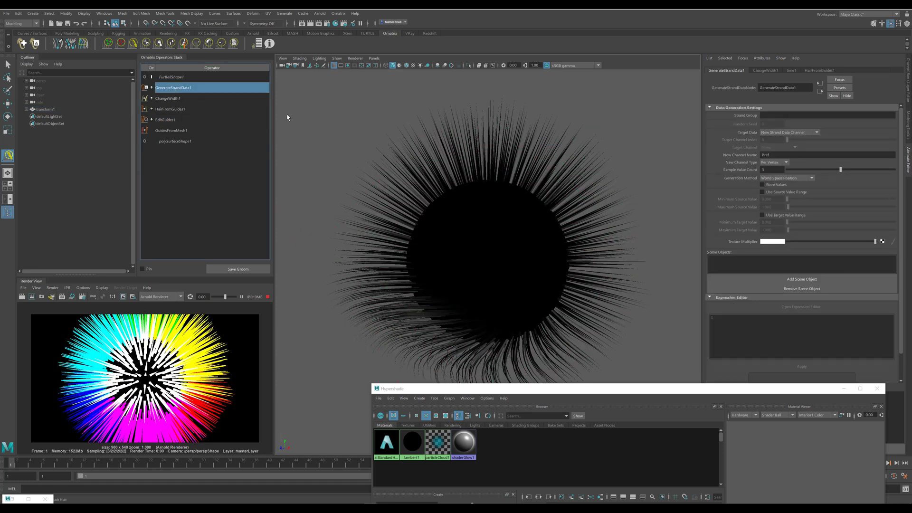
pyautogui.click(763, 185)
pyautogui.click(310, 24)
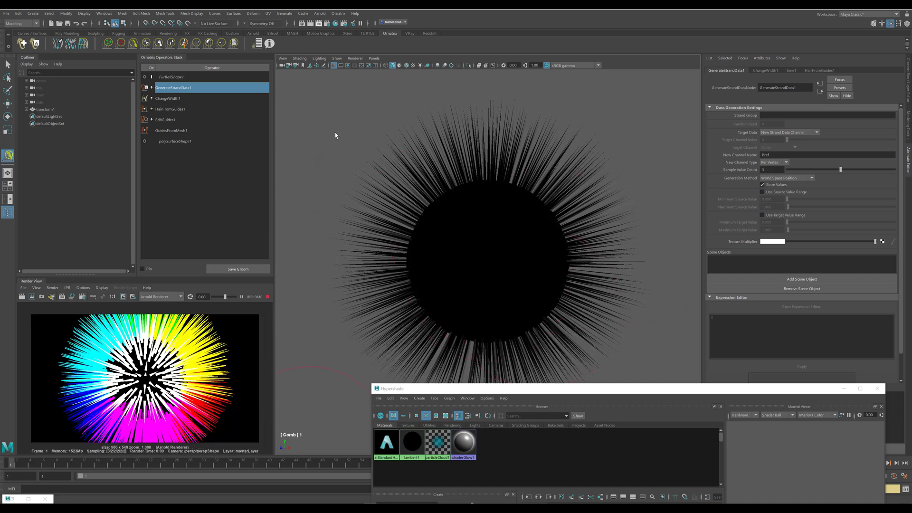
# Comb the ball's lower, middle and upper guides sideways with EditGuides1's comb brush
pyautogui.click(168, 119)
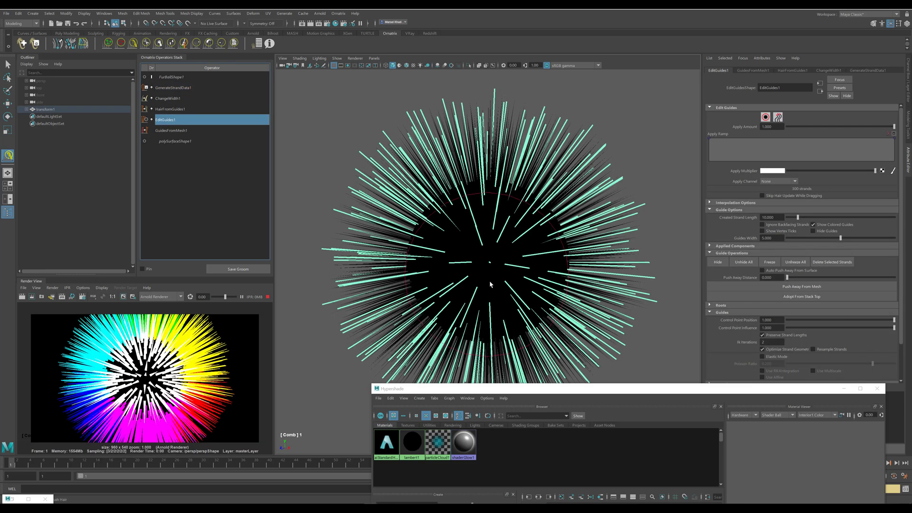
pyautogui.moveTo(532, 304)
pyautogui.mouseDown()
pyautogui.moveTo(475, 342)
pyautogui.moveTo(361, 321)
pyautogui.mouseUp()
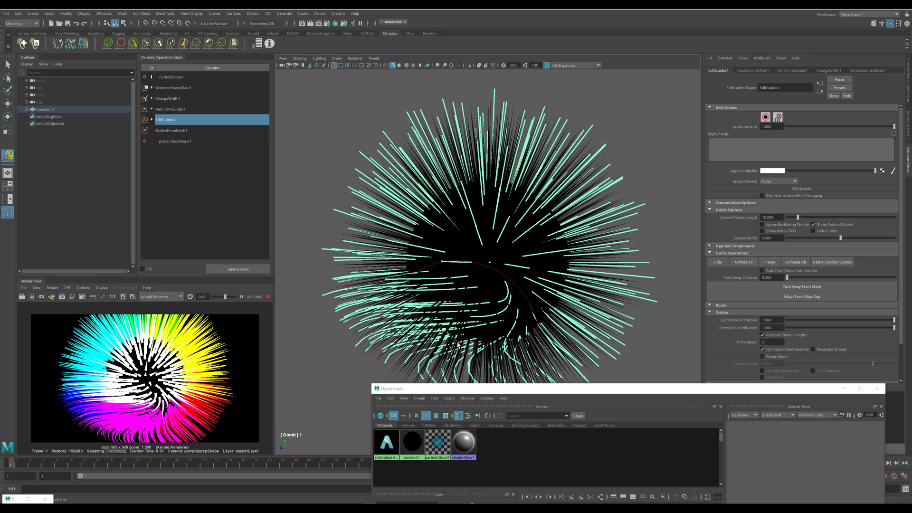
pyautogui.moveTo(475, 257)
pyautogui.mouseDown()
pyautogui.moveTo(404, 323)
pyautogui.moveTo(347, 290)
pyautogui.mouseUp()
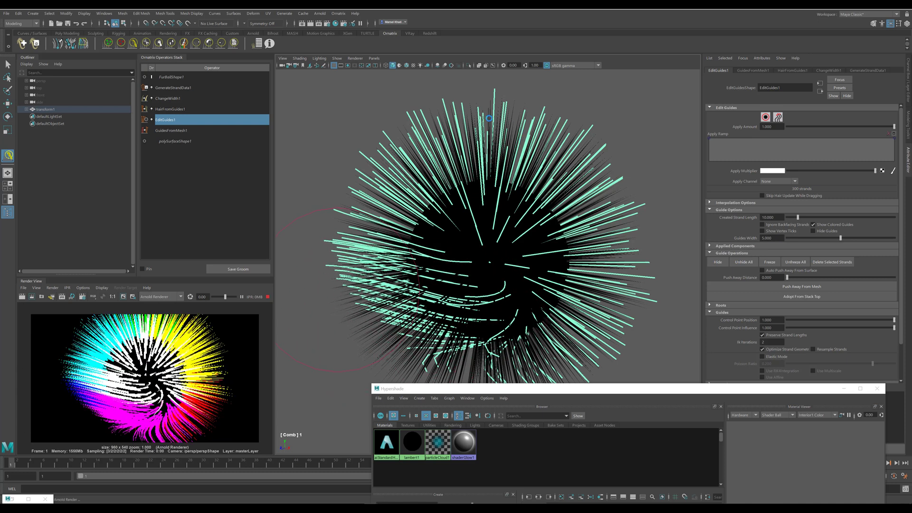
pyautogui.moveTo(479, 125)
pyautogui.mouseDown()
pyautogui.moveTo(399, 175)
pyautogui.moveTo(365, 229)
pyautogui.mouseUp()
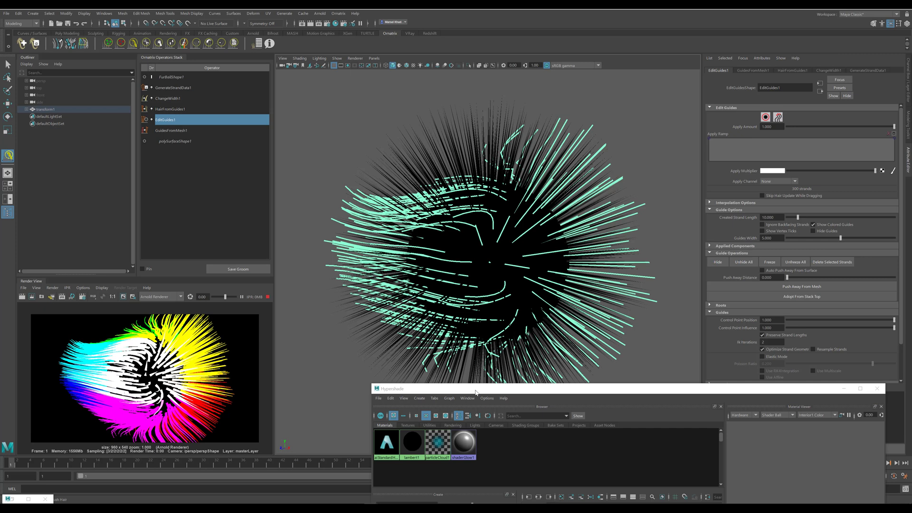
# Bring the hair shader's node graph back into view in the Hypershade
pyautogui.moveTo(476, 392); pyautogui.dragTo(346, 110)
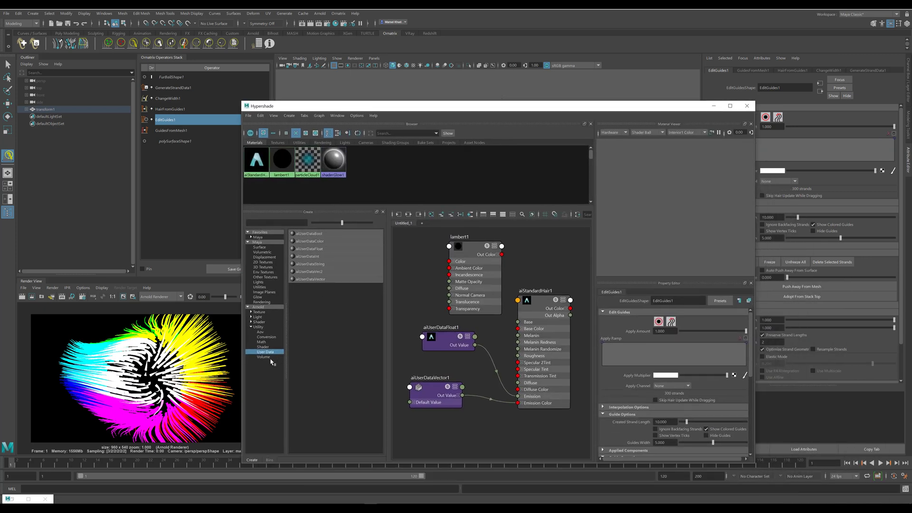